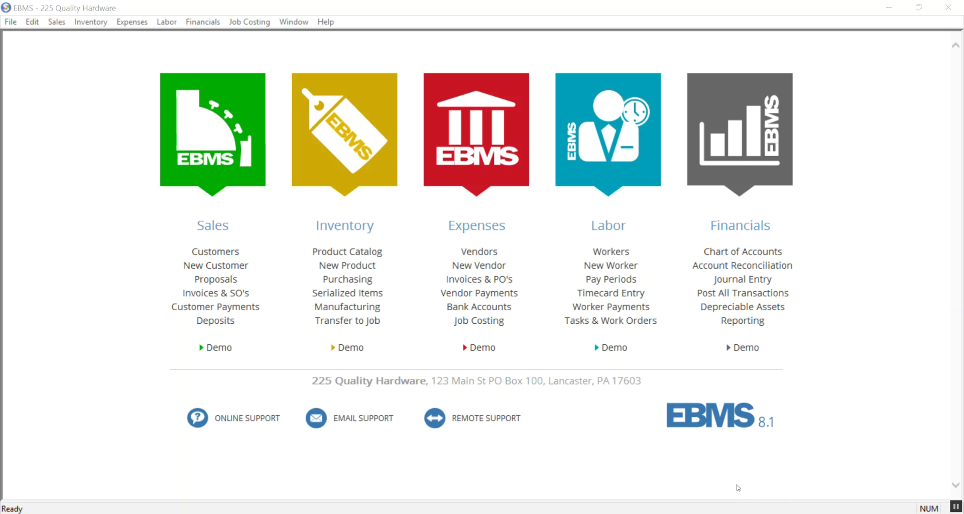
Open the Server Manager setup wizard from the taskbar and advance to its Email configuration page
{"action": "mouse_move", "coordinate": [573, 512]}
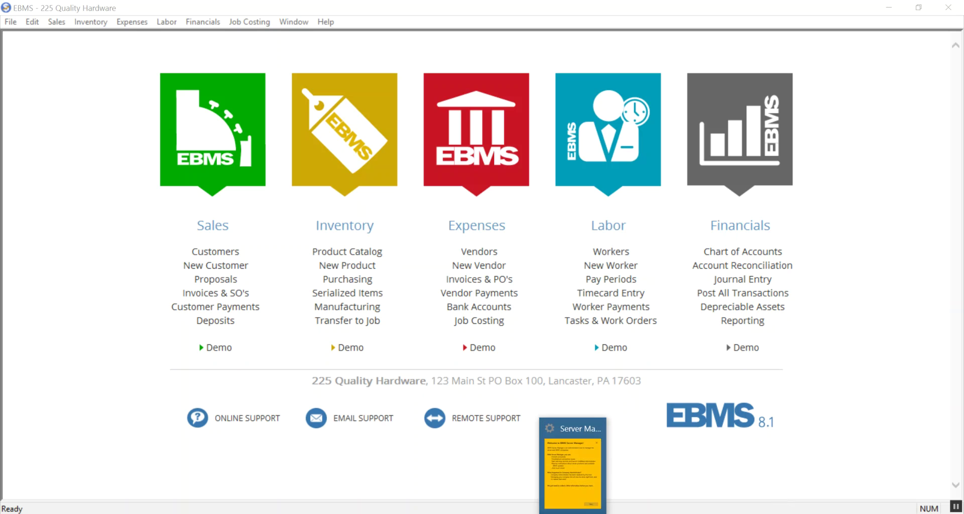
{"action": "left_click", "coordinate": [573, 512]}
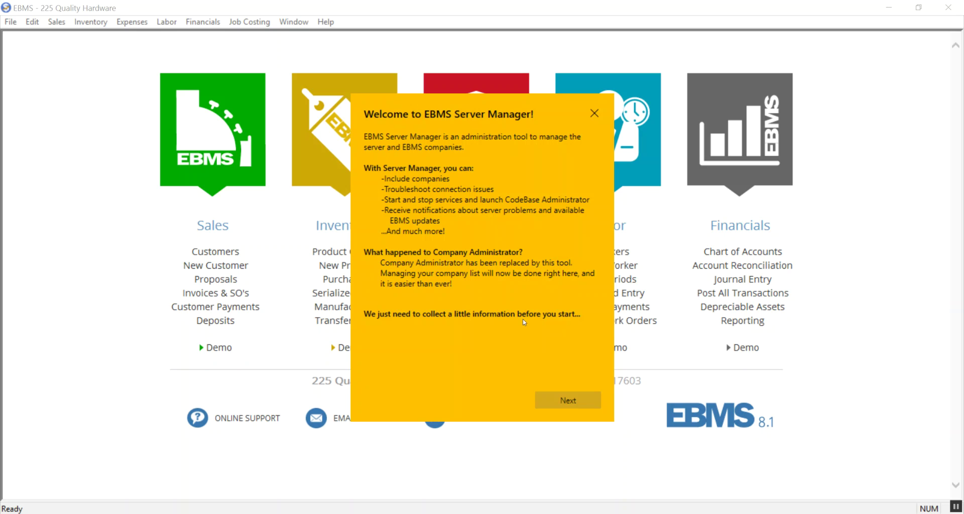
{"action": "left_click", "coordinate": [561, 401]}
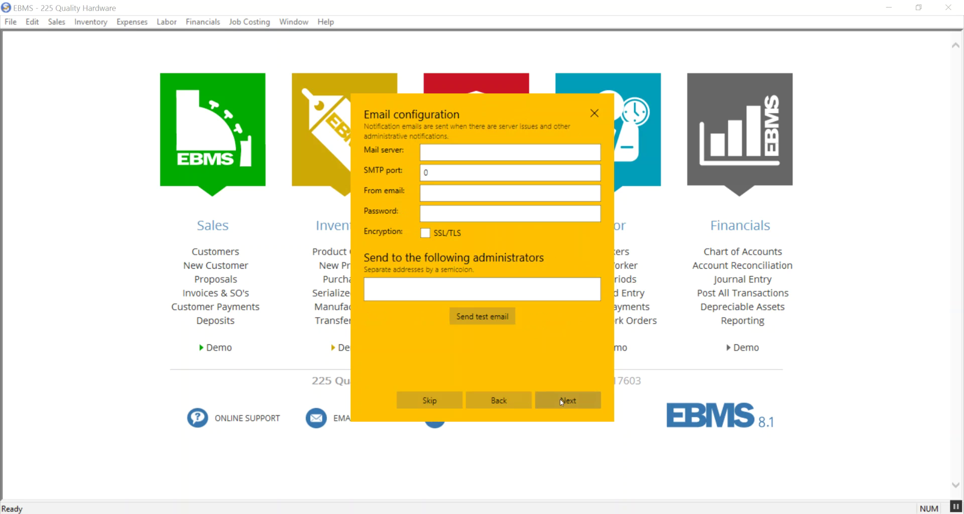
Enter mail server smtp.office365.com, SMTP port 586, the sender e-mail and password, and enable SSL/TLS
{"action": "left_click", "coordinate": [434, 150]}
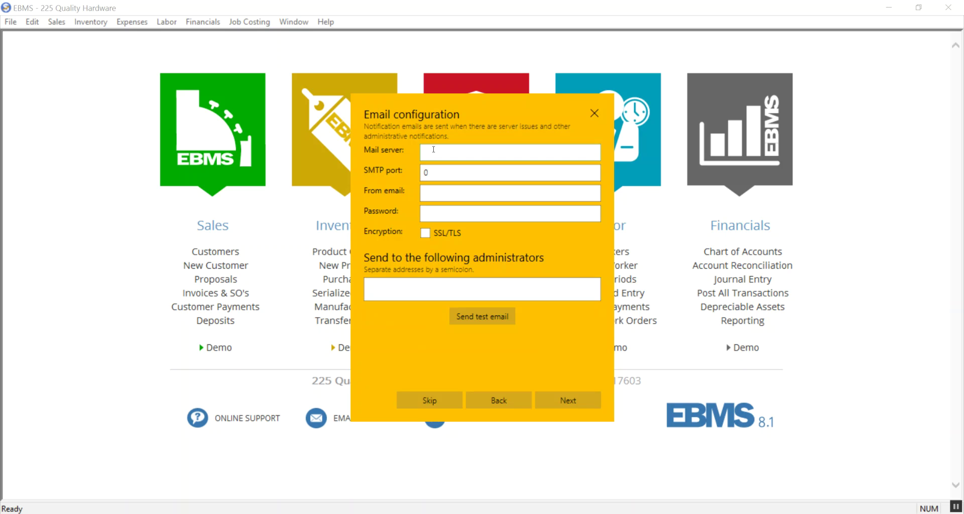
{"action": "type", "text": "smtp.office365.com"}
{"action": "double_click", "coordinate": [432, 175]}
{"action": "type", "text": "586"}
{"action": "type", "text": "johndoe"}
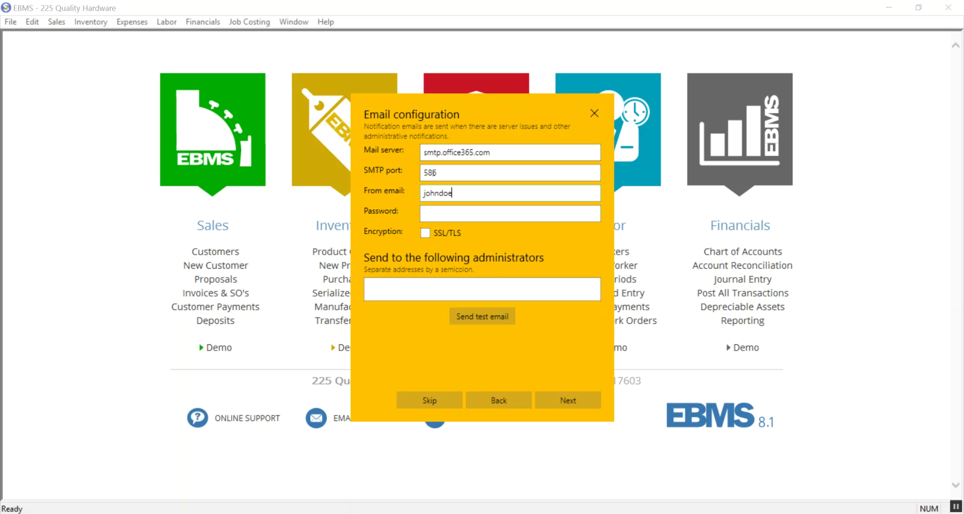
{"action": "type", "text": "@acme.com"}
{"action": "key", "text": "Tab"}
{"action": "type", "text": "******"}
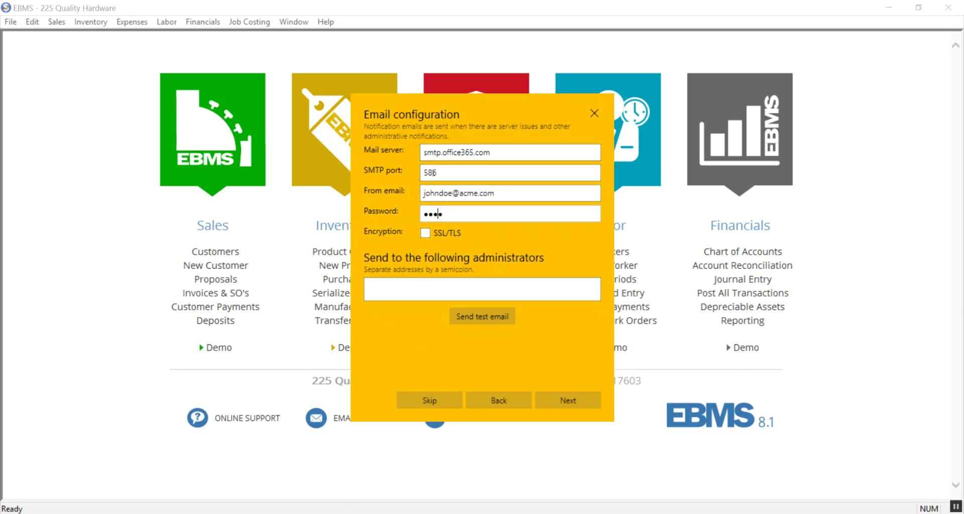
{"action": "left_click", "coordinate": [425, 233]}
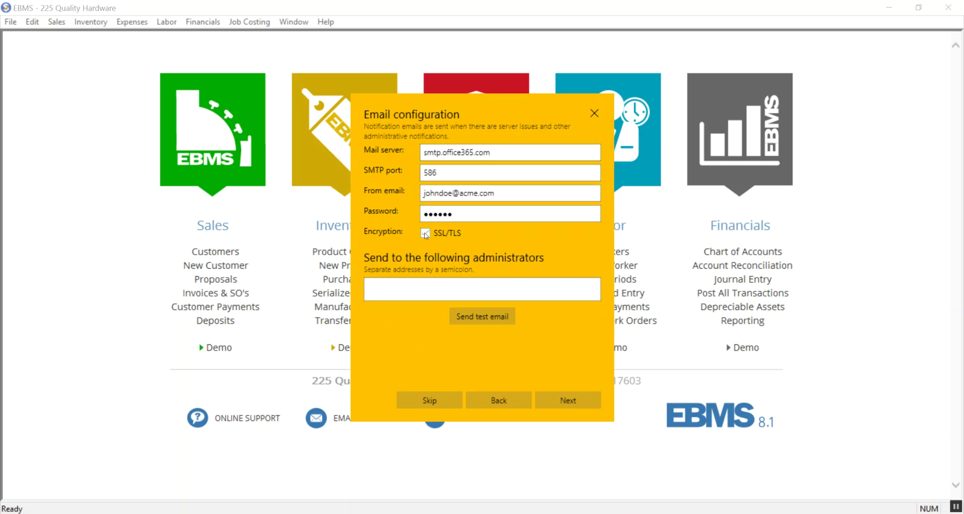
Type the first administrator's e-mail address with a trailing semicolon, then the second administrator's address
{"action": "left_click", "coordinate": [408, 285]}
{"action": "type", "text": "johndoe@acme.com;"}
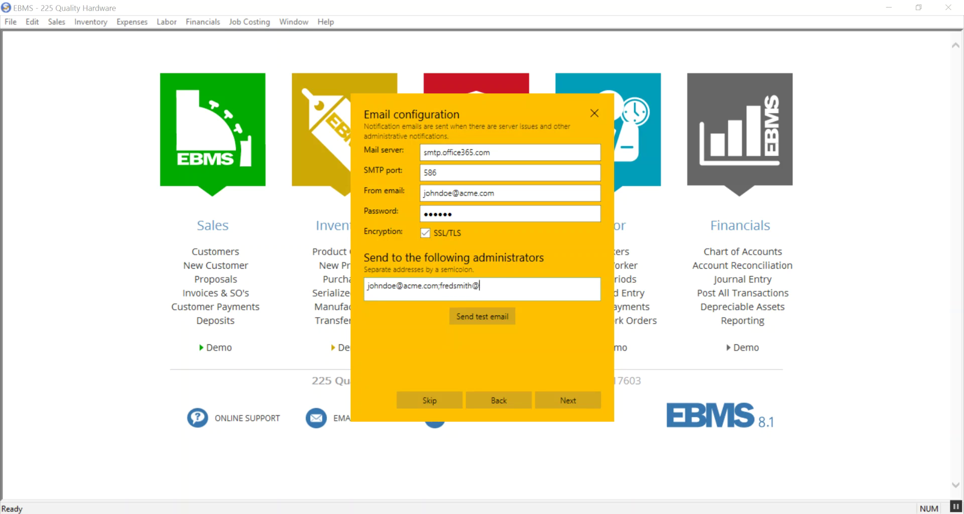
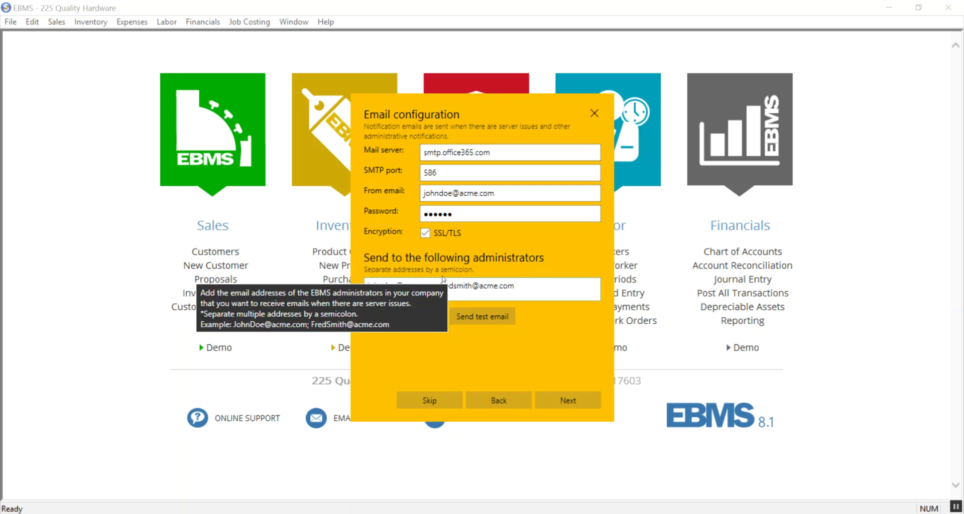
Finish the wizard past the Email page so Server Manager opens with its company list
{"action": "left_click", "coordinate": [555, 399]}
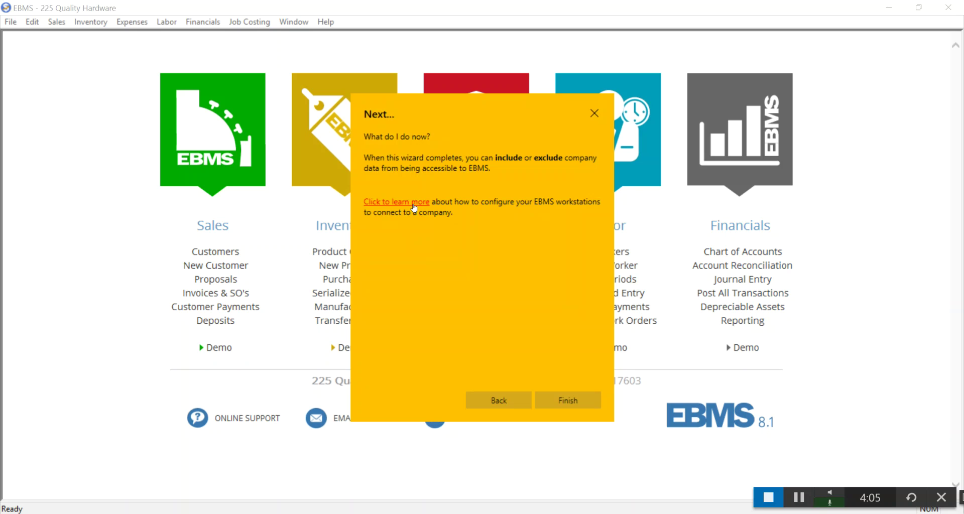
{"action": "left_click", "coordinate": [577, 400]}
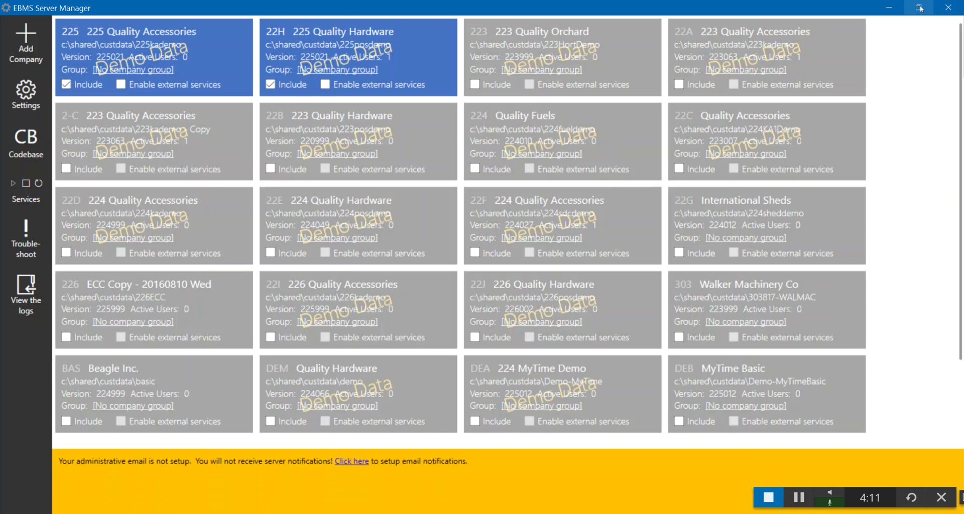
Restore and narrow the Server Manager window, then centre it over EBMS
{"action": "left_click", "coordinate": [919, 7]}
{"action": "double_click", "coordinate": [838, 68]}
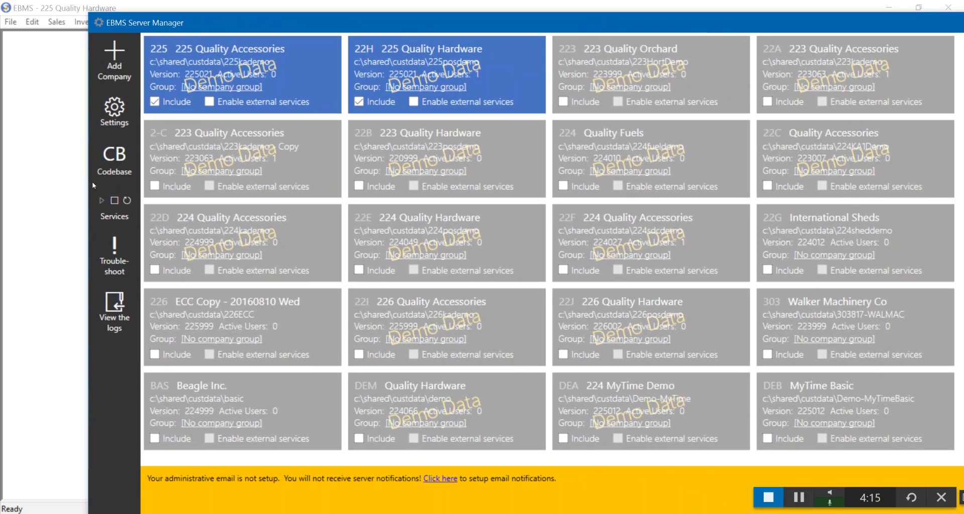
{"action": "left_click_drag", "start_coordinate": [86, 182], "coordinate": [430, 182]}
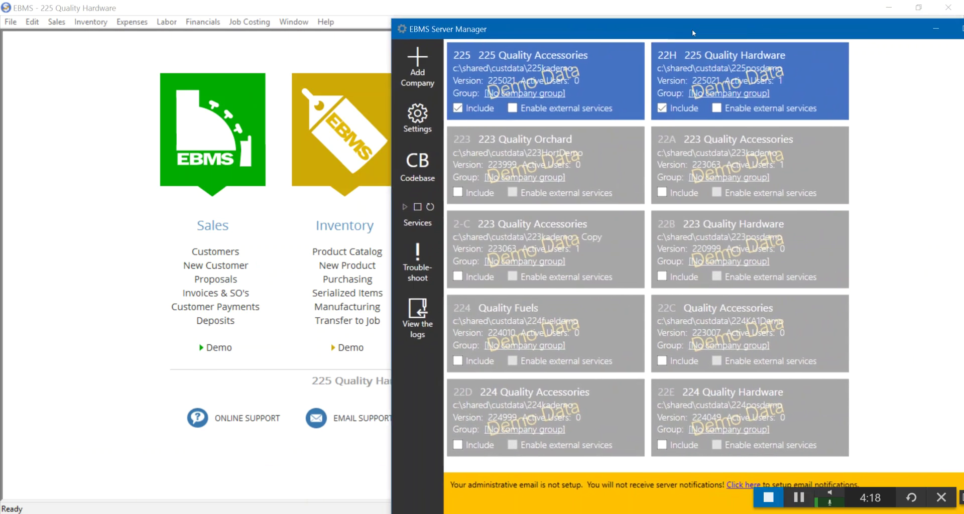
{"action": "left_click_drag", "start_coordinate": [692, 29], "coordinate": [477, 22]}
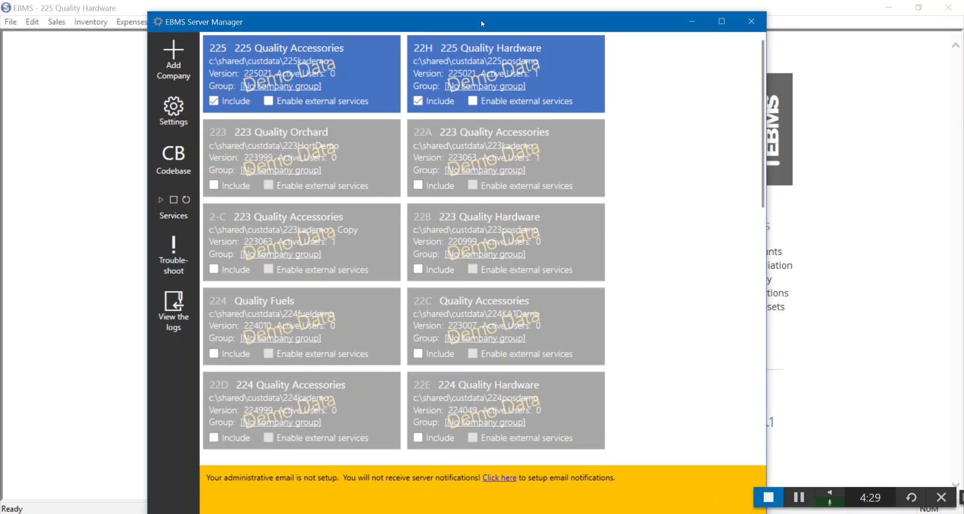
Open Server settings and select the EBMS folder path c:\shared\custdata
{"action": "left_click", "coordinate": [180, 112]}
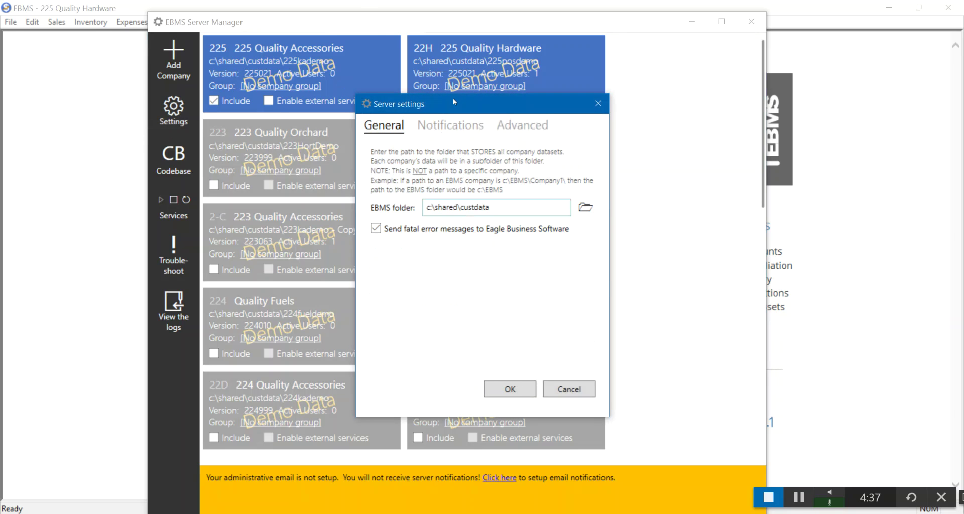
{"action": "left_click_drag", "start_coordinate": [449, 96], "coordinate": [419, 88]}
{"action": "left_click_drag", "start_coordinate": [476, 201], "coordinate": [394, 205]}
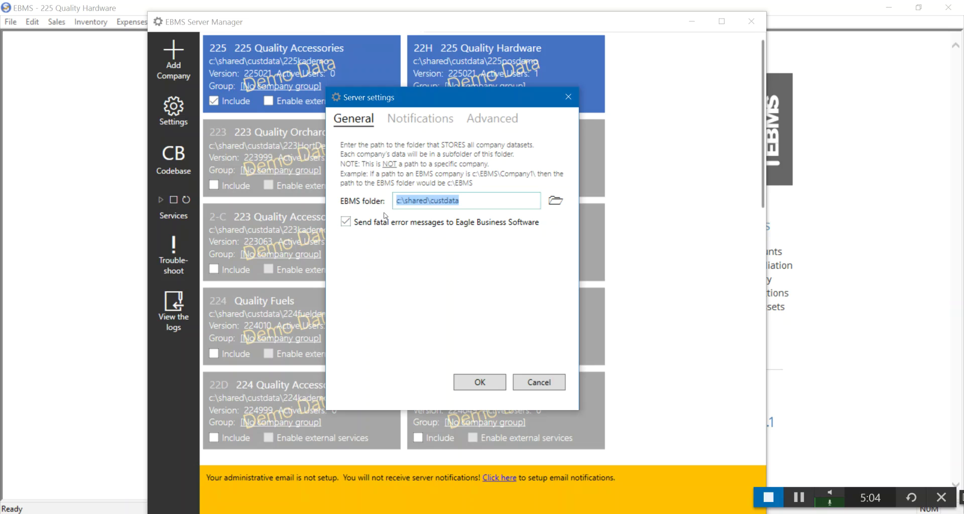
Review the Notifications and Advanced tabs of Server settings, then cancel without changes
{"action": "left_click", "coordinate": [431, 119]}
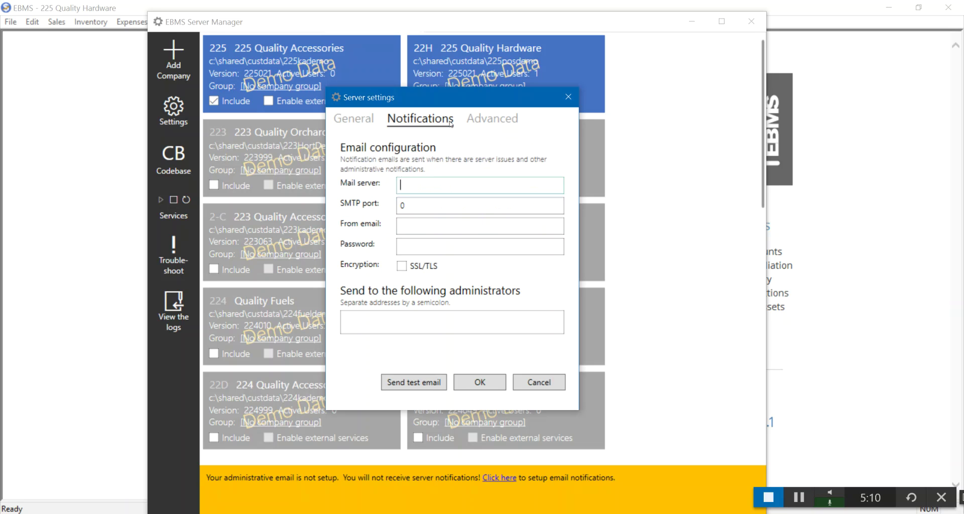
{"action": "left_click", "coordinate": [485, 121]}
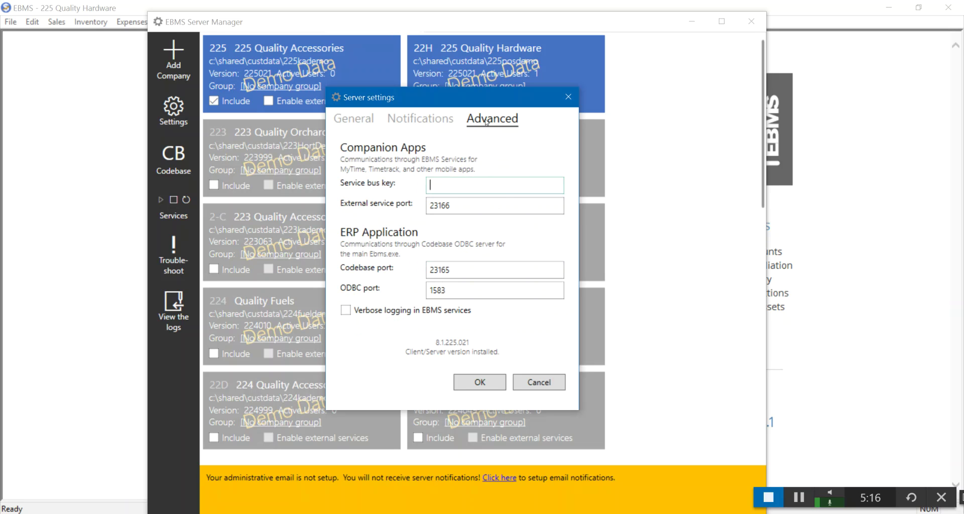
{"action": "left_click", "coordinate": [533, 382]}
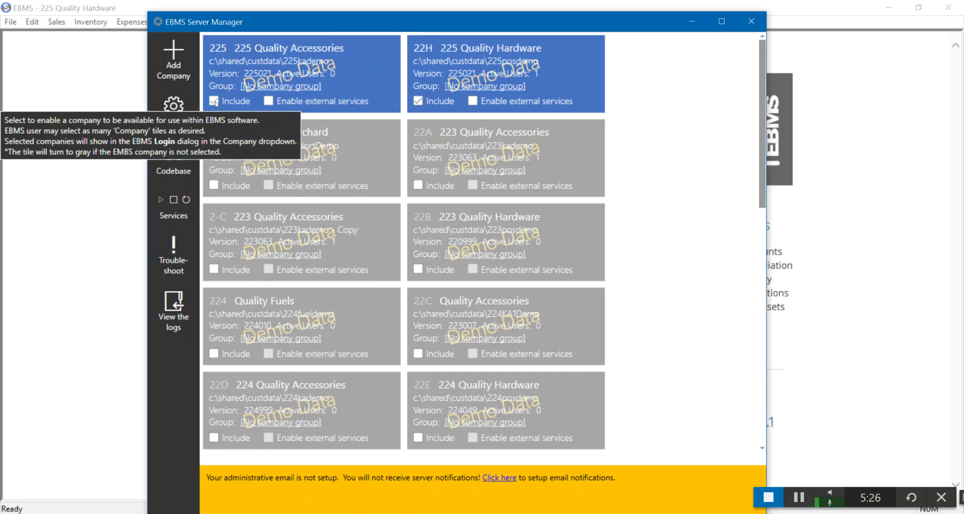
{"action": "left_click", "coordinate": [299, 90]}
{"action": "left_click_drag", "start_coordinate": [461, 234], "coordinate": [406, 143]}
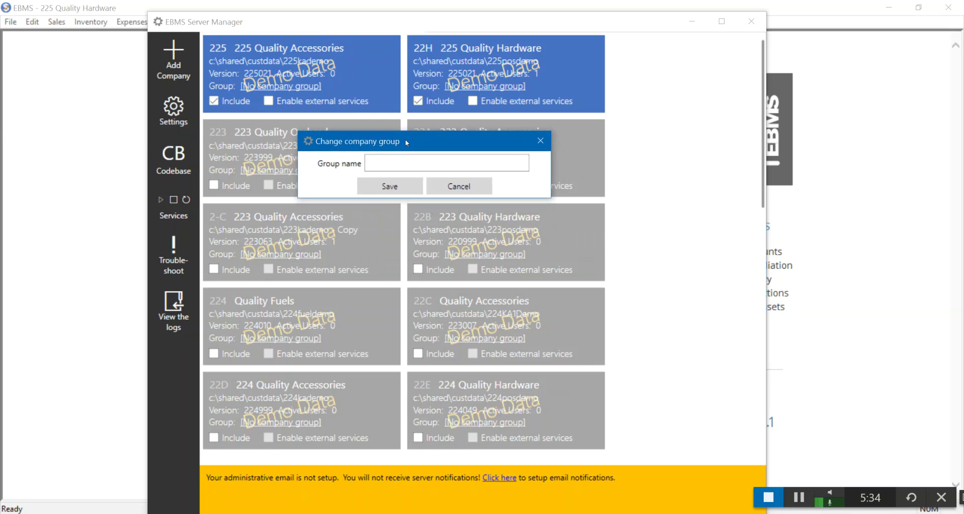
{"action": "left_click", "coordinate": [390, 162]}
{"action": "type", "text": "personal"}
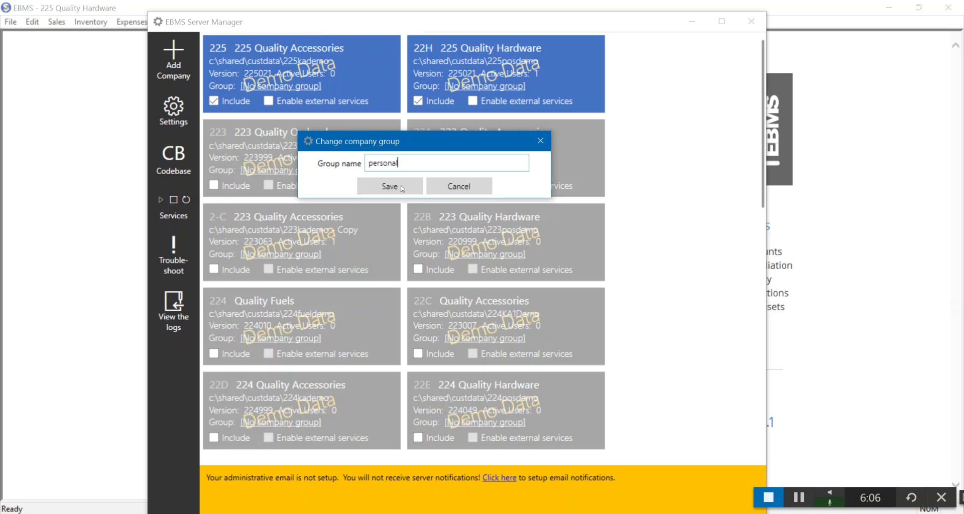
{"action": "left_click", "coordinate": [450, 189]}
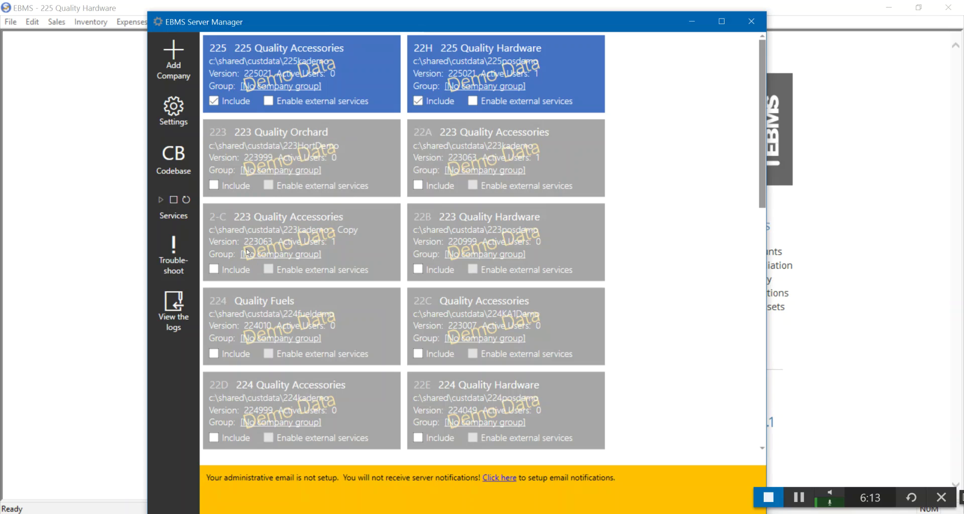
Run Troubleshoot, accept disconnecting users, and dismiss the successful troubleshooting report
{"action": "left_click", "coordinate": [173, 259]}
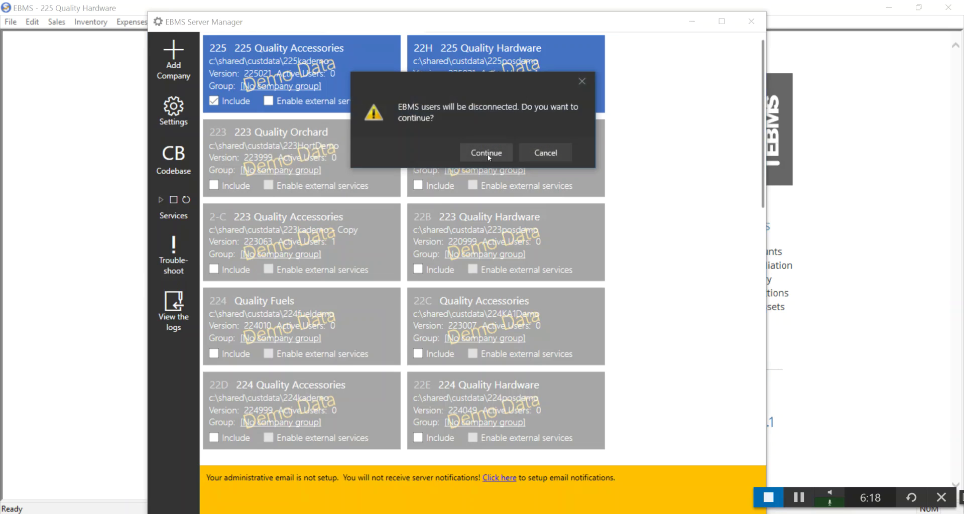
{"action": "left_click", "coordinate": [487, 154]}
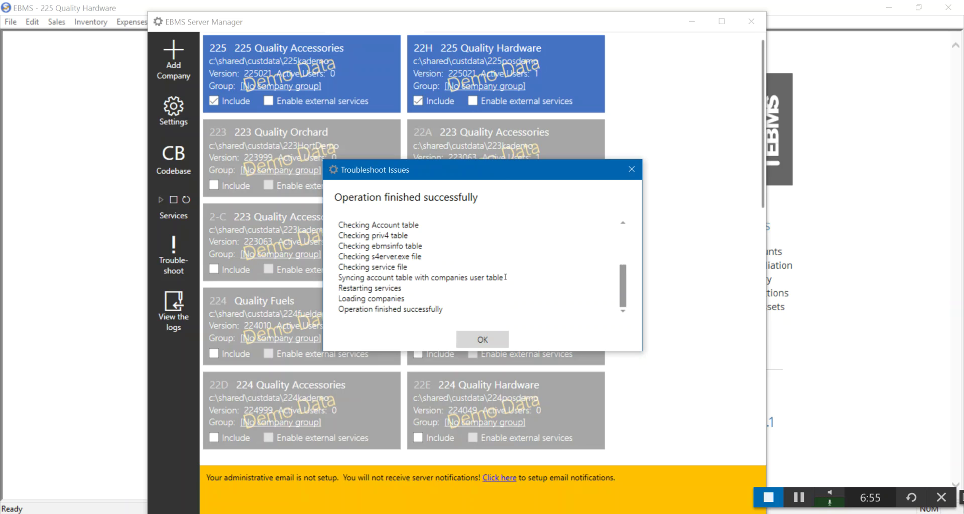
{"action": "left_click", "coordinate": [482, 341]}
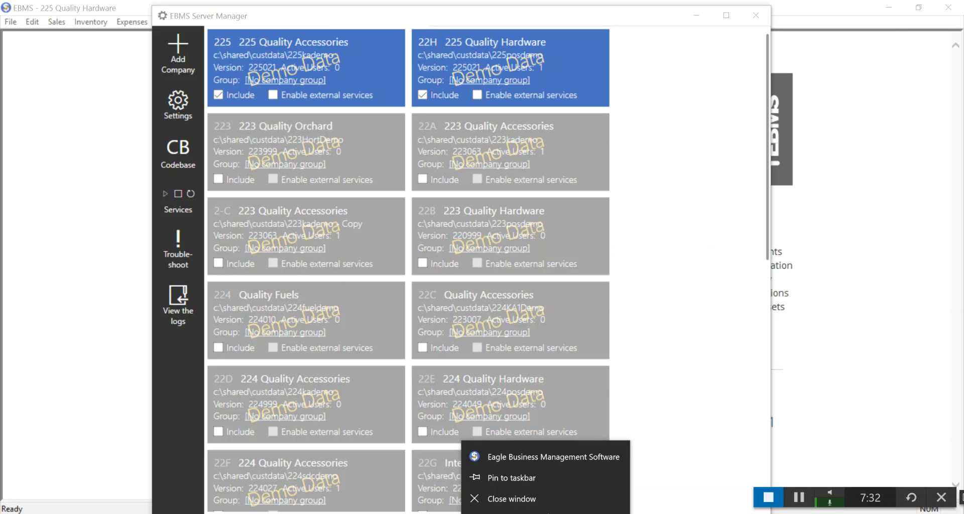
Launch EBMS and change the login's server connection from localhost to Server,personal@server
{"action": "left_click", "coordinate": [541, 459]}
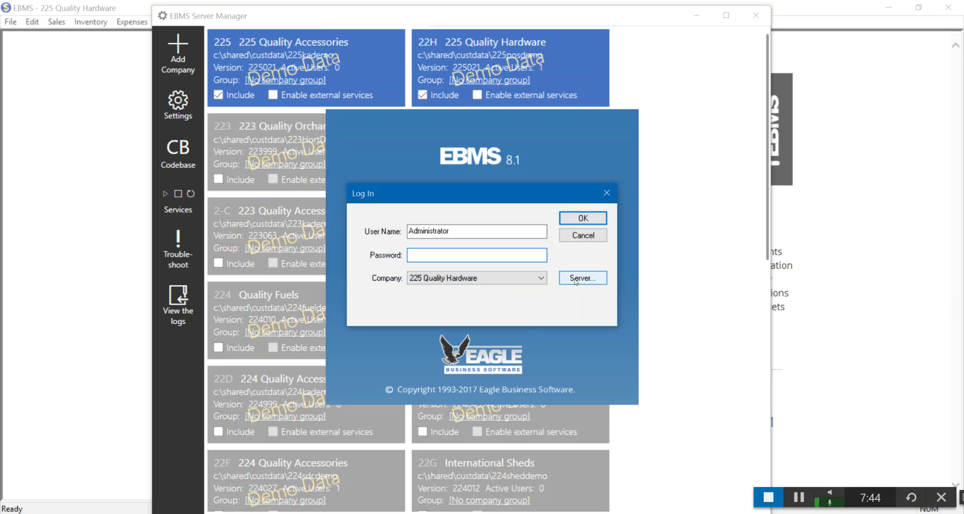
{"action": "left_click", "coordinate": [575, 279]}
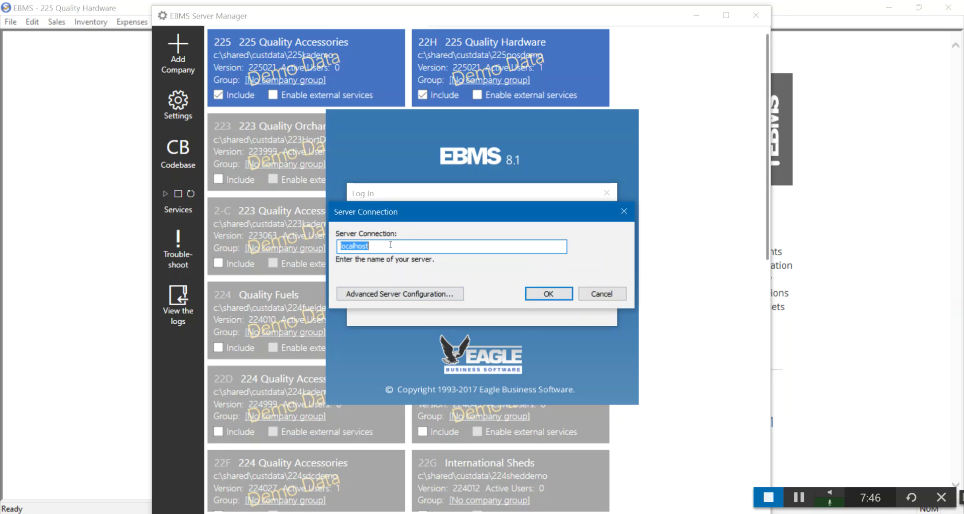
{"action": "left_click_drag", "start_coordinate": [392, 246], "coordinate": [337, 250]}
{"action": "type", "text": "Server"}
{"action": "type", "text": ",personal@server"}
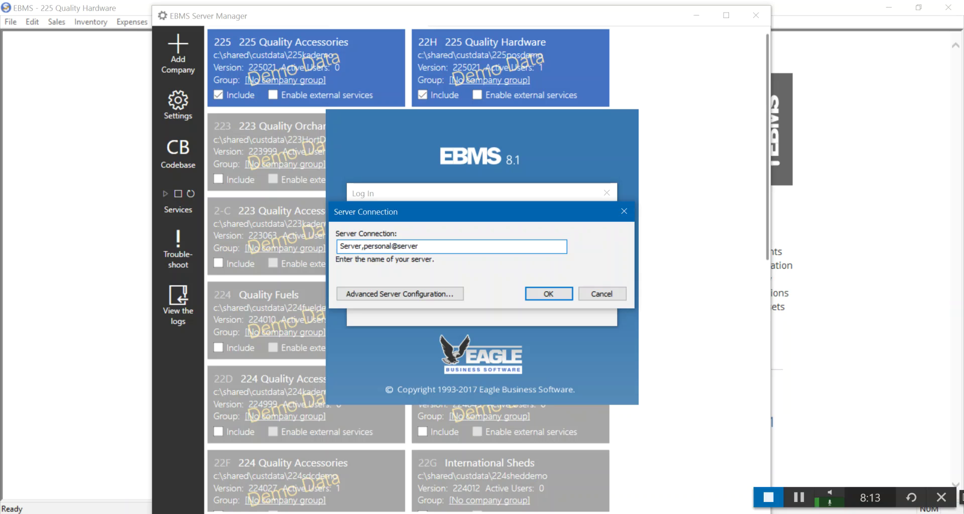
Remove the personal@server group entry in Advanced Server Configuration and confirm the plain Server connection
{"action": "left_click", "coordinate": [366, 297]}
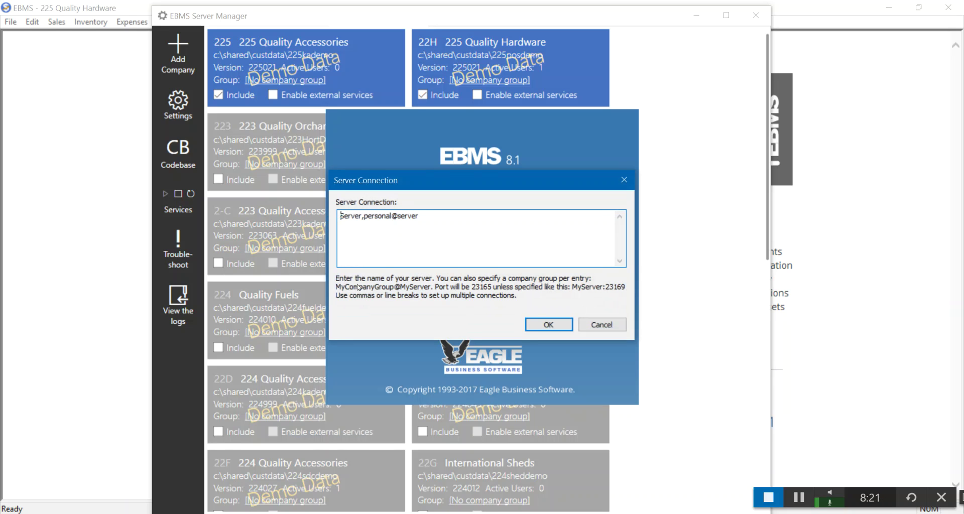
{"action": "left_click_drag", "start_coordinate": [428, 220], "coordinate": [364, 221]}
{"action": "key", "text": "BackSpace"}
{"action": "key", "text": "BackSpace"}
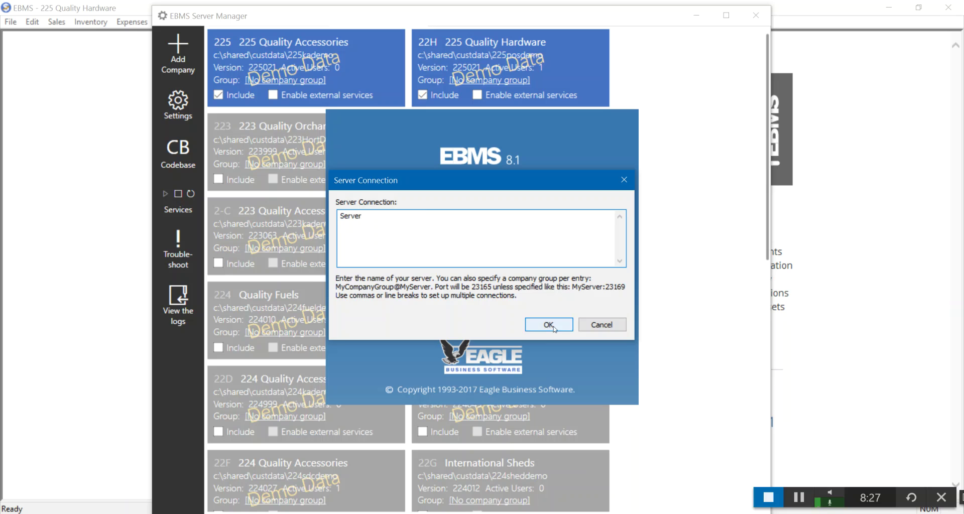
{"action": "left_click", "coordinate": [549, 325]}
{"action": "left_click", "coordinate": [543, 282]}
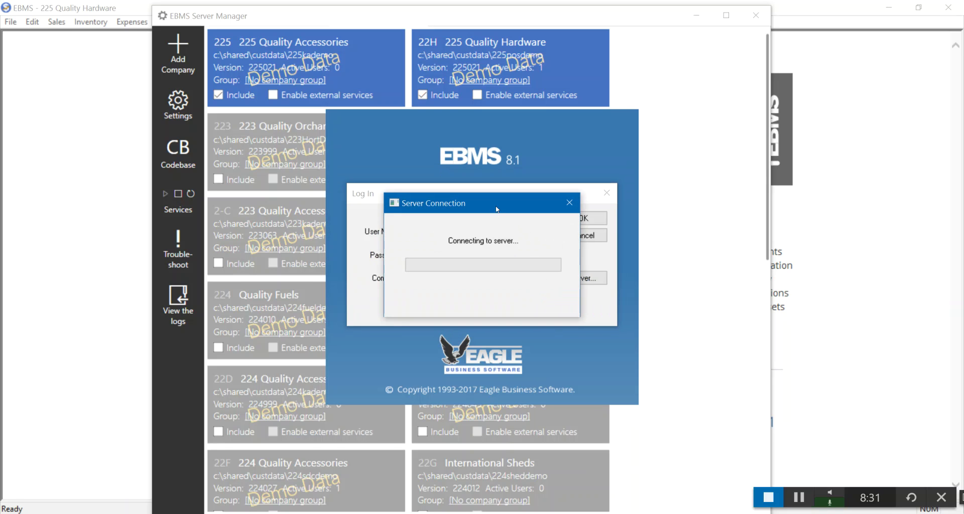
After finding no companies, set the server back to localhost and list companies, showing 225 Quality Accessories
{"action": "left_click", "coordinate": [509, 277]}
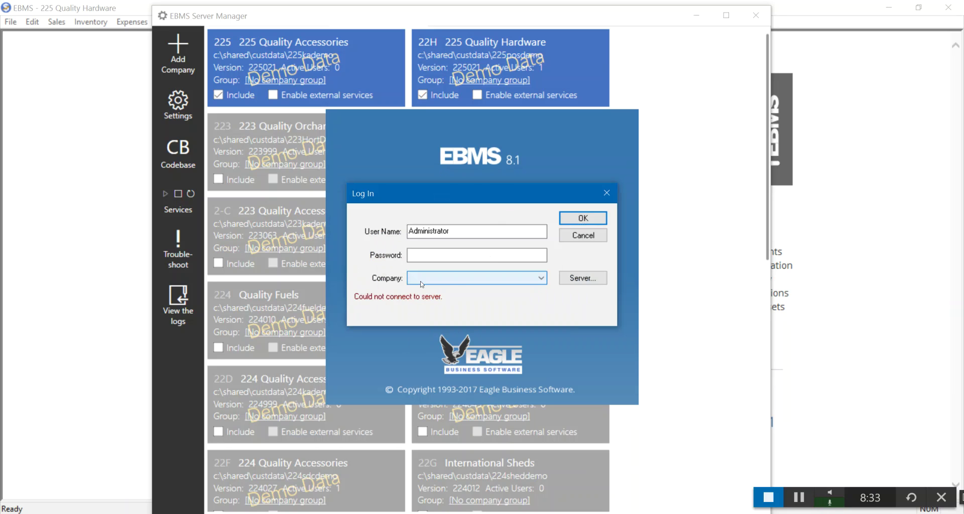
{"action": "left_click", "coordinate": [497, 276]}
{"action": "left_click", "coordinate": [465, 279]}
{"action": "left_click", "coordinate": [570, 282]}
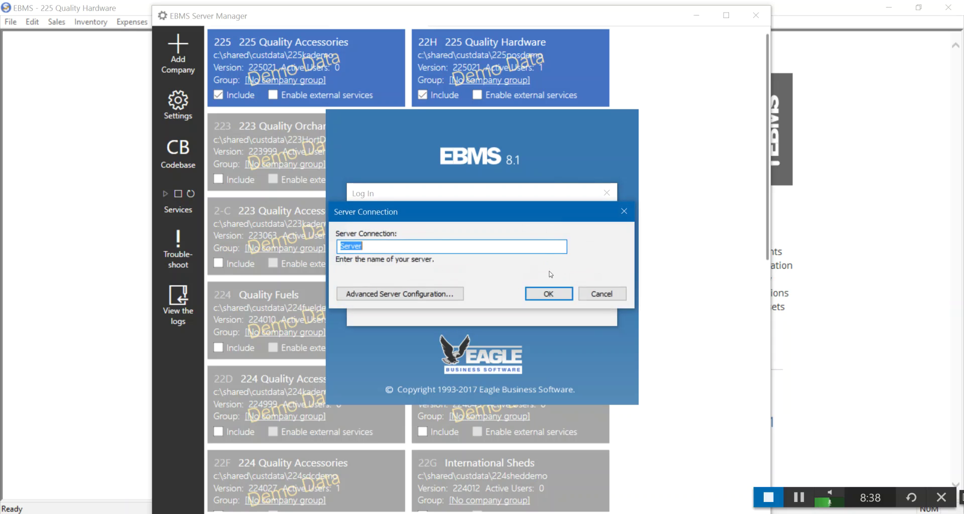
{"action": "type", "text": "localhost"}
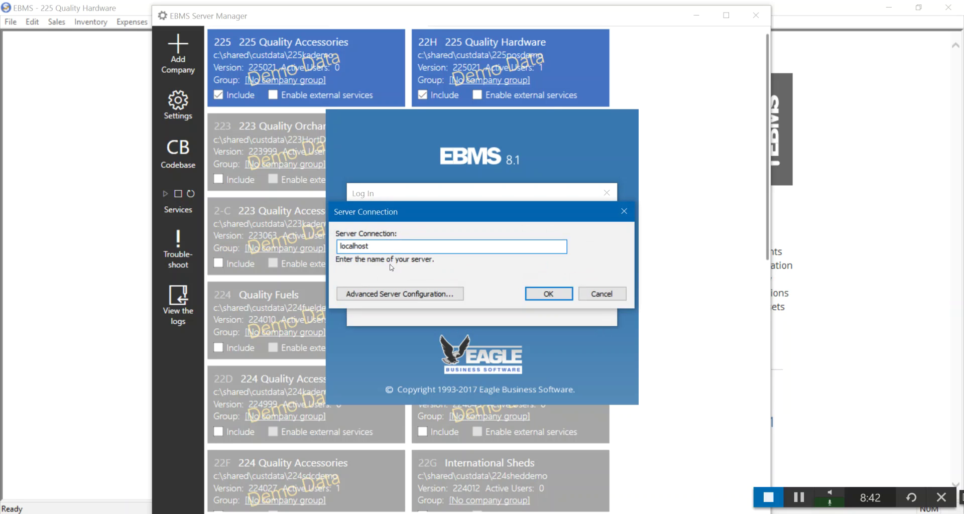
{"action": "left_click", "coordinate": [536, 292]}
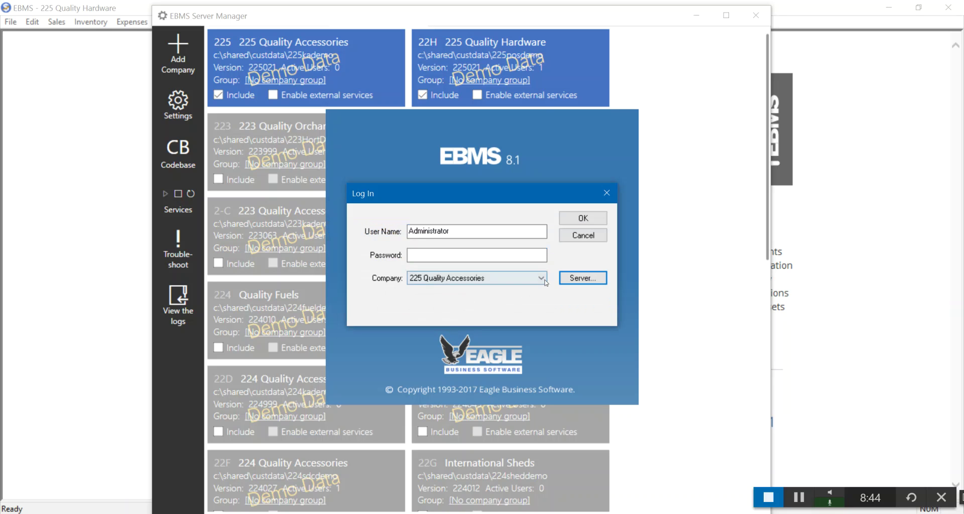
{"action": "left_click", "coordinate": [542, 279]}
Keep 225 Quality Accessories selected and cancel the EBMS 8.1 login
{"action": "left_click", "coordinate": [532, 290]}
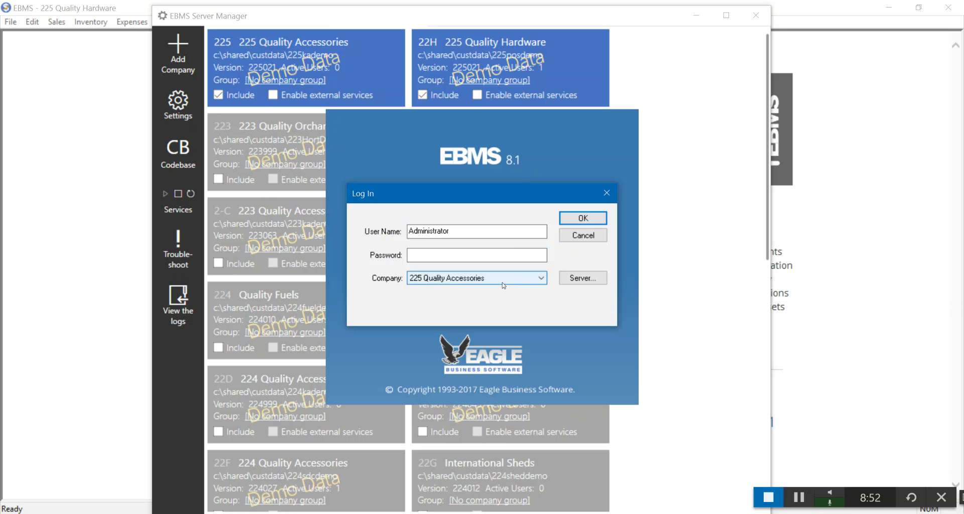
{"action": "left_click", "coordinate": [590, 236]}
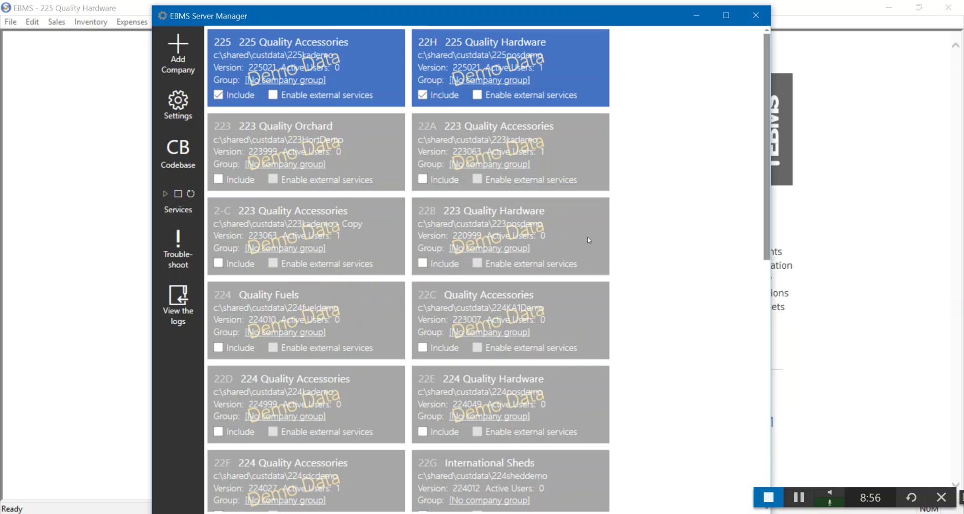